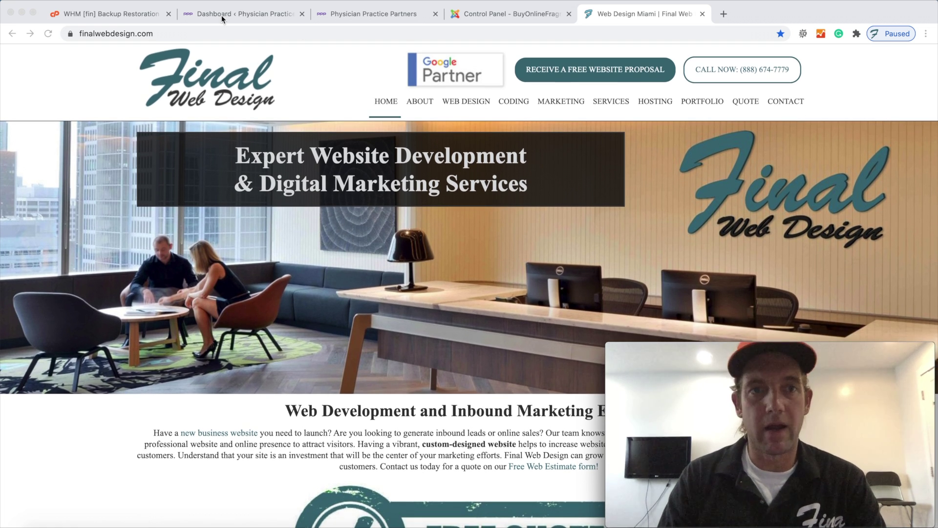
# View the Physician Practice Partners live home page and return to its WordPress dashboard.
pyautogui.click(220, 15)
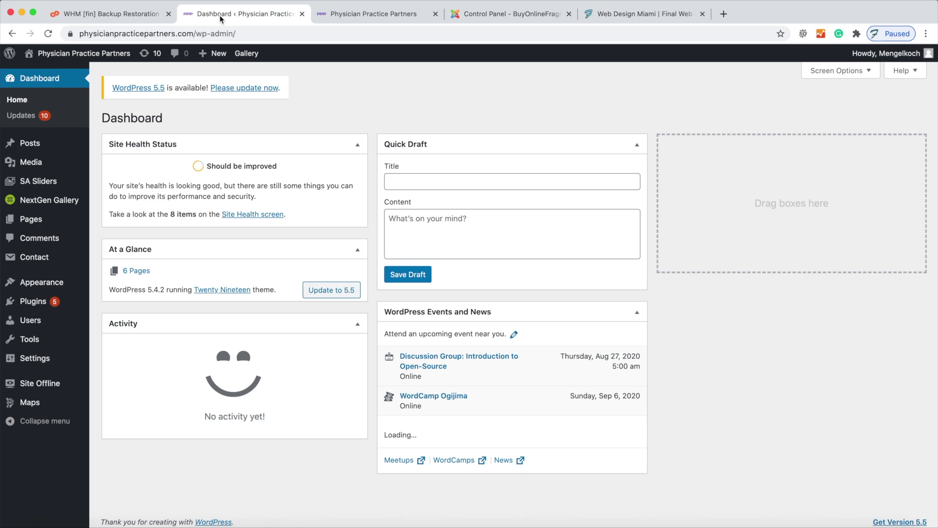
pyautogui.click(336, 15)
pyautogui.scroll(-2, 193, 158)
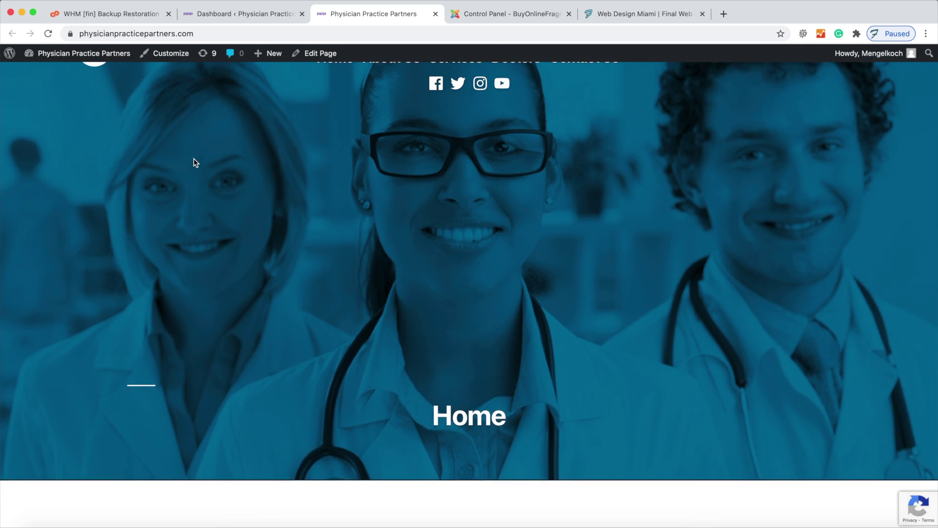
pyautogui.scroll(2, 194, 158)
pyautogui.click(222, 16)
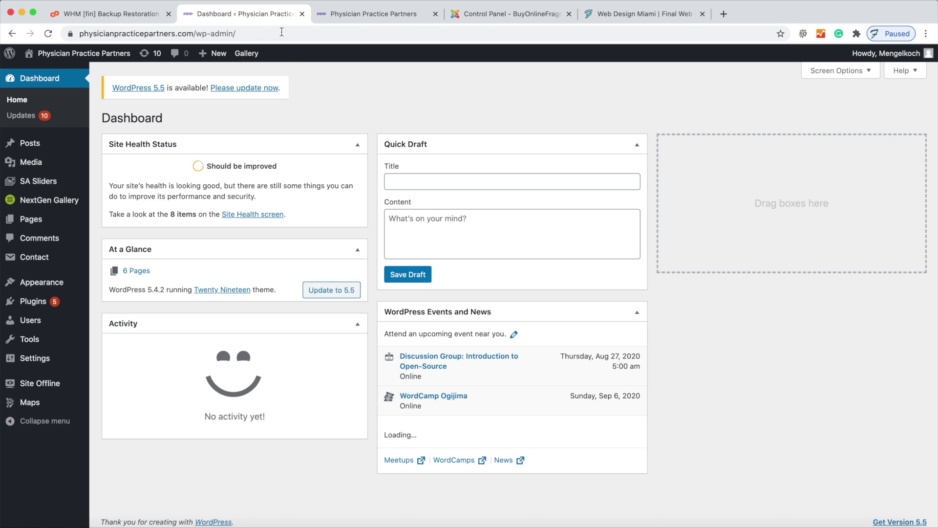
# Open the WordPress Updates page and review the available core, plugin and theme updates.
pyautogui.click(22, 116)
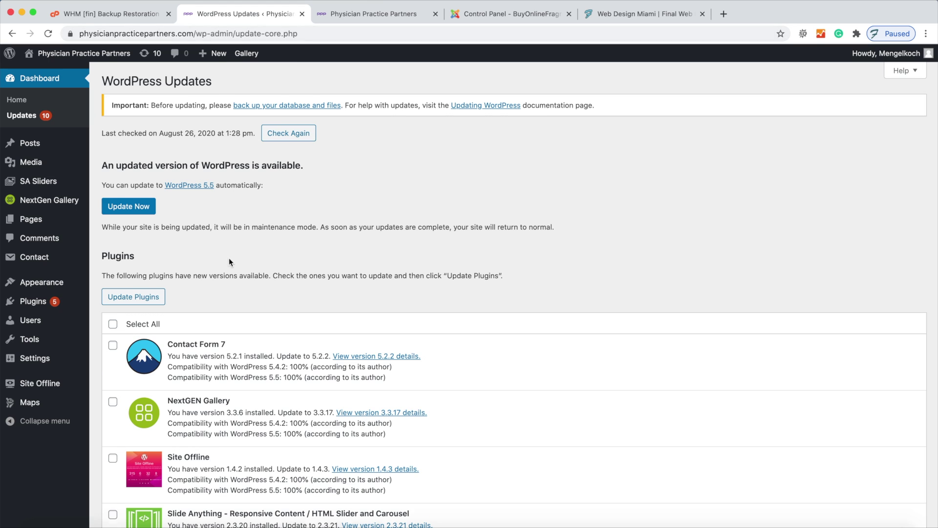
pyautogui.scroll(-10, 230, 259)
pyautogui.scroll(10, 229, 259)
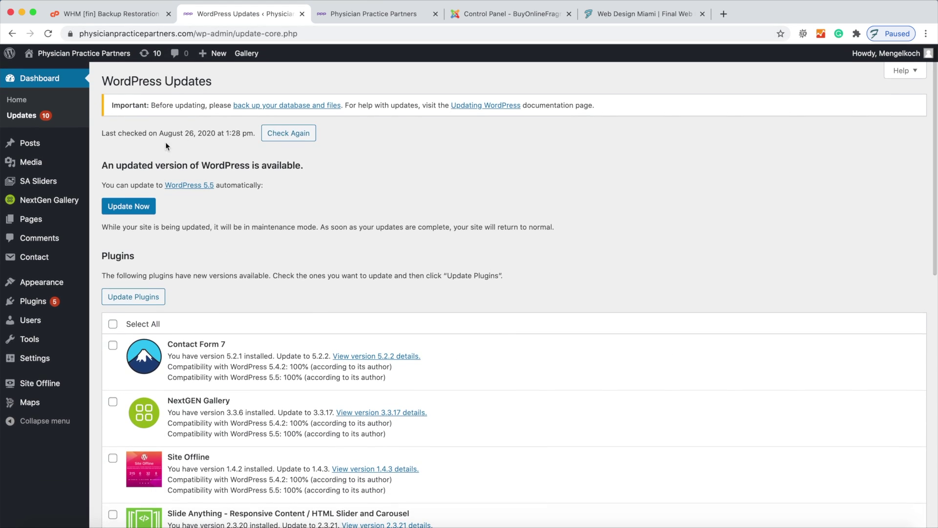
pyautogui.scroll(-10, 198, 220)
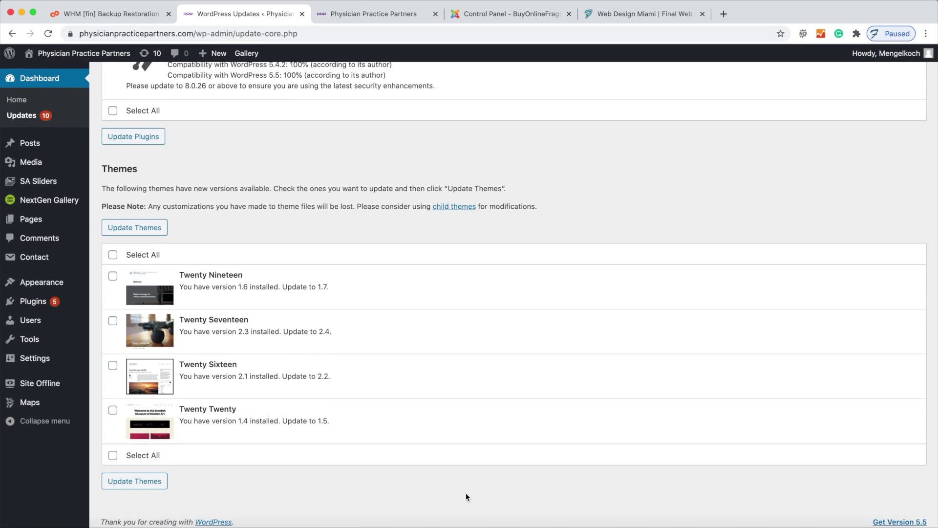
pyautogui.click(522, 527)
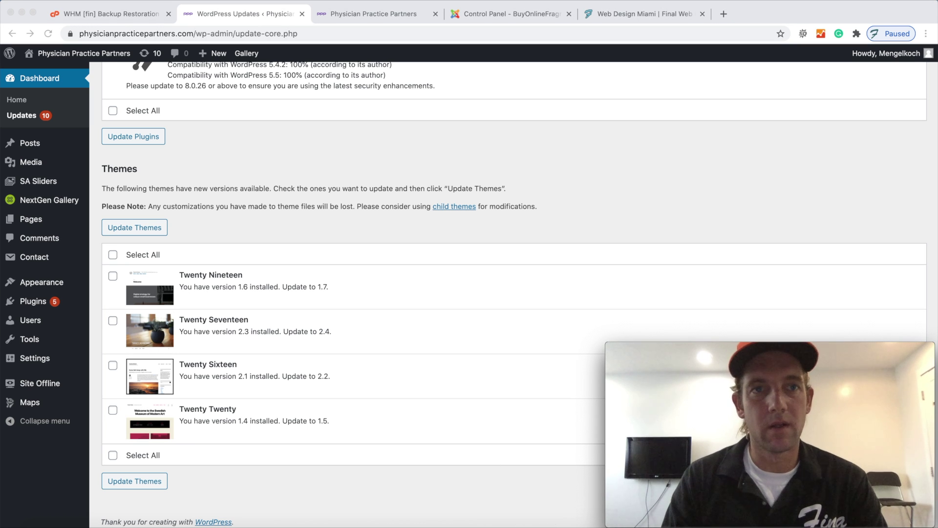
pyautogui.click(160, 0)
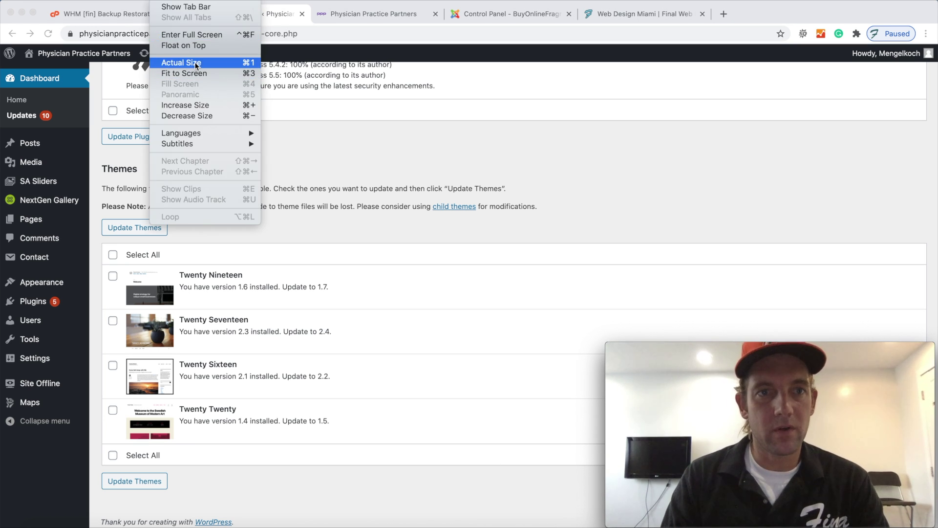
pyautogui.click(184, 45)
# Update only the Twenty Twenty theme and return to the WordPress Updates page.
pyautogui.scroll(6, 122, 311)
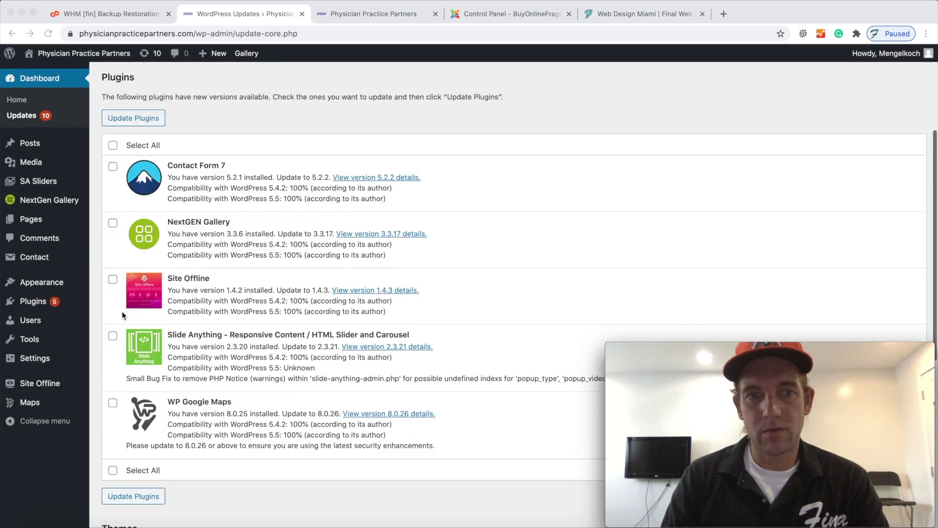
pyautogui.scroll(-6, 122, 311)
pyautogui.click(189, 254)
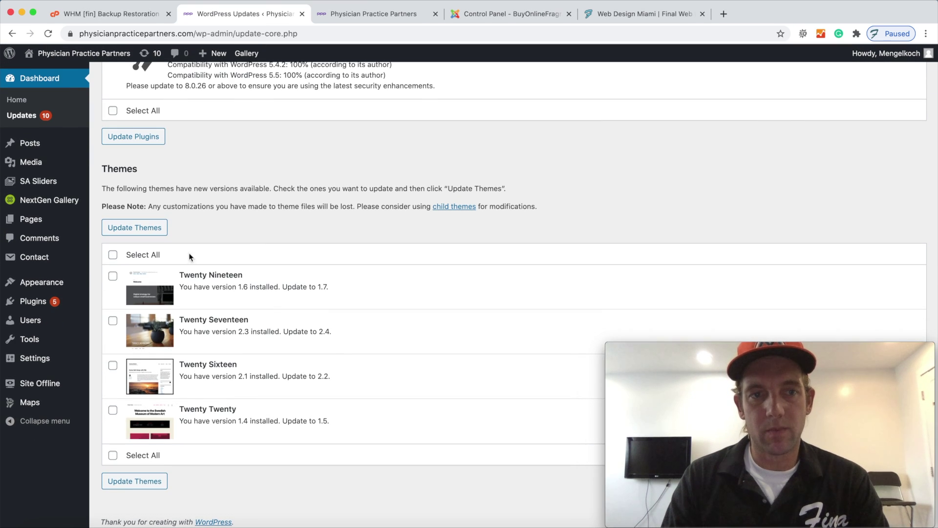
pyautogui.click(126, 481)
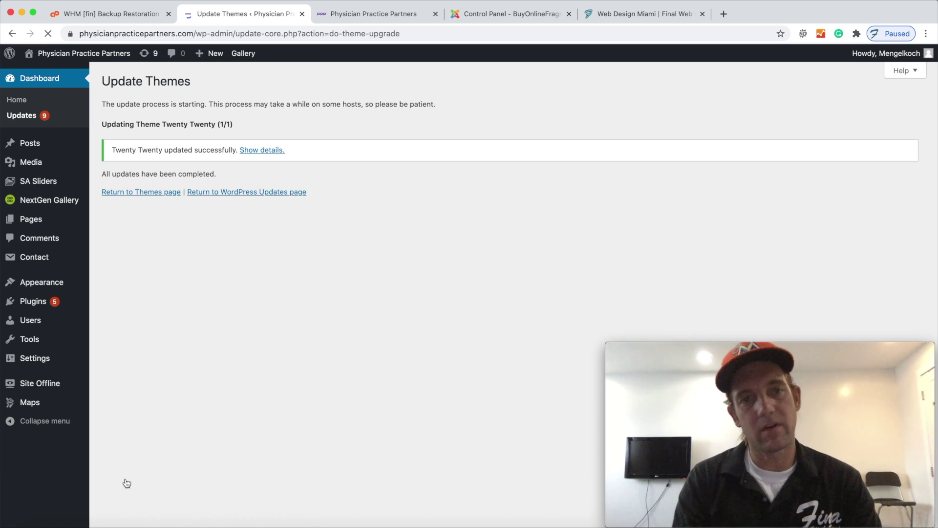
pyautogui.click(258, 192)
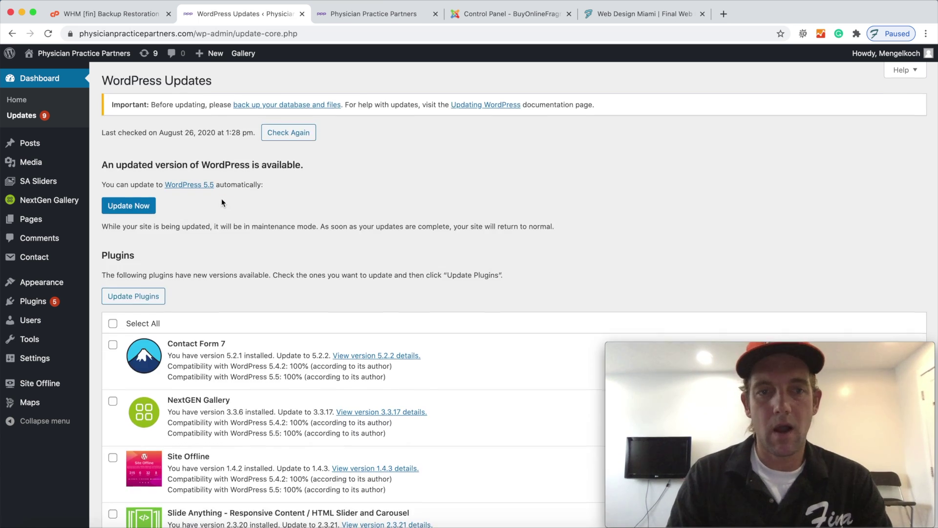
# Update all remaining themes, Twenty Nineteen, Twenty Seventeen and Twenty Sixteen, together and go back to the Updates page.
pyautogui.scroll(-15, 221, 198)
pyautogui.click(113, 300)
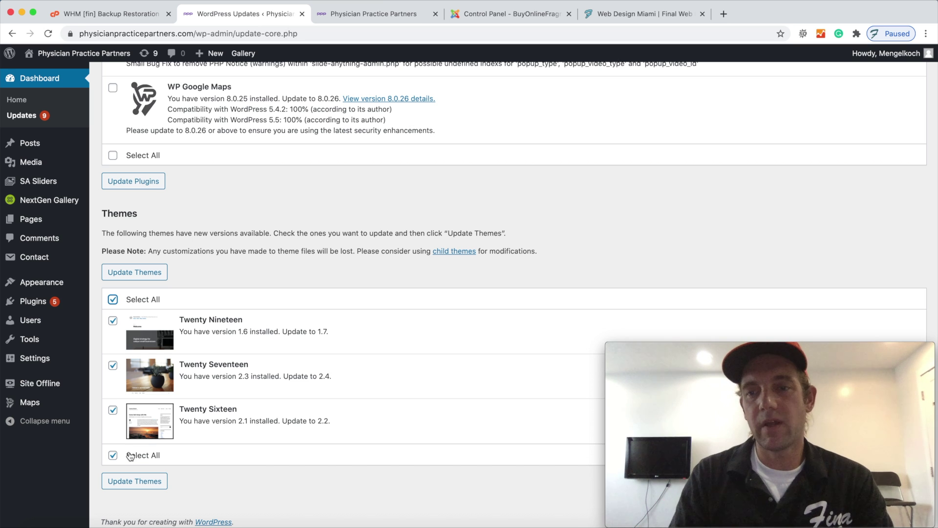
pyautogui.click(123, 482)
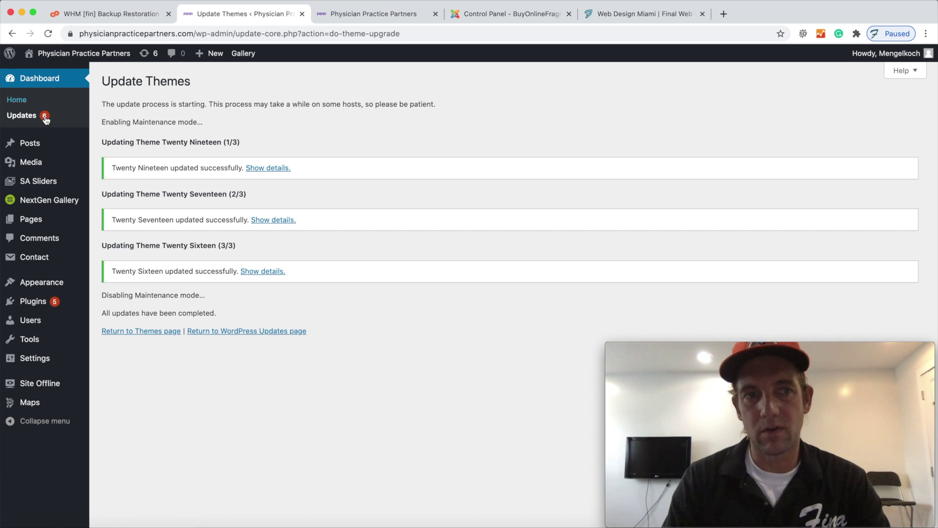
pyautogui.click(22, 116)
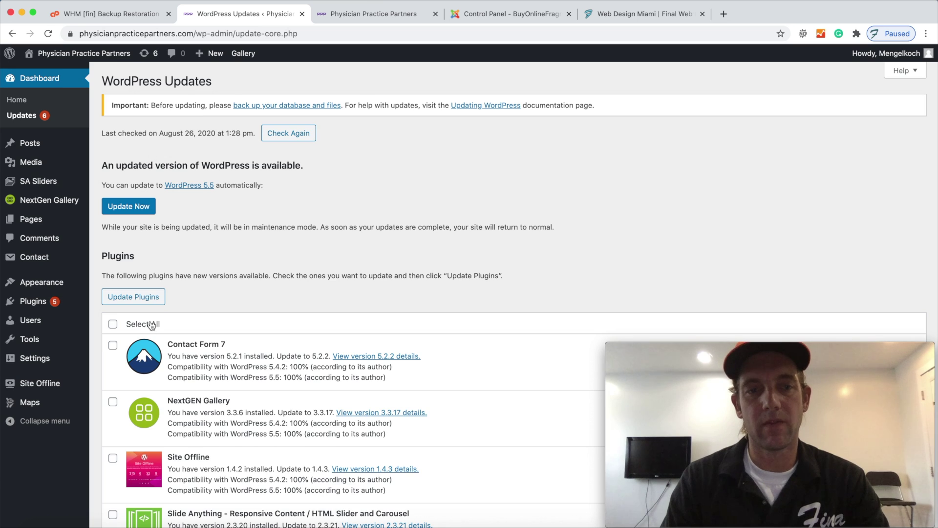
# Review the outdated plugins, update only Contact Form 7, and return to the Updates page.
pyautogui.scroll(-5, 151, 321)
pyautogui.scroll(6, 151, 321)
pyautogui.scroll(-3, 150, 321)
pyautogui.moveTo(107, 178); pyautogui.dragTo(185, 182)
pyautogui.scroll(-3, 190, 266)
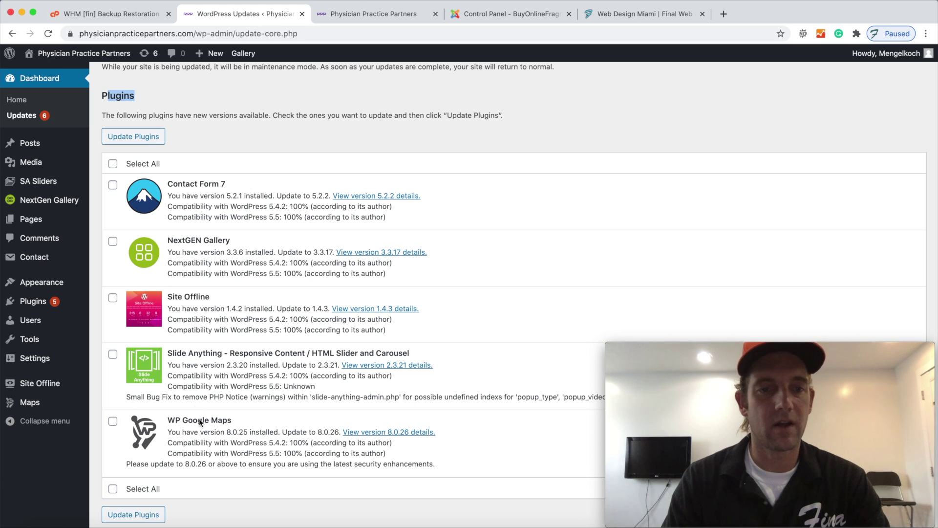
pyautogui.scroll(4, 196, 342)
pyautogui.click(113, 317)
pyautogui.click(147, 269)
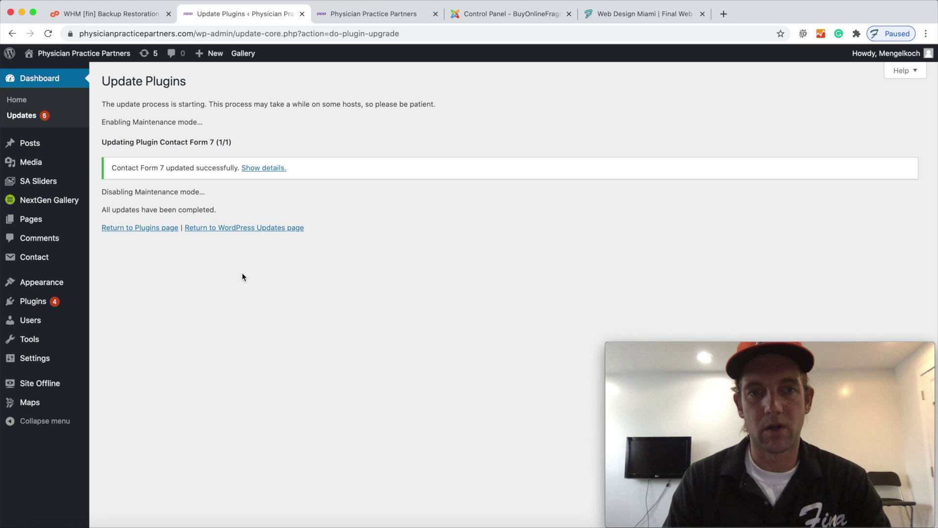
pyautogui.click(250, 230)
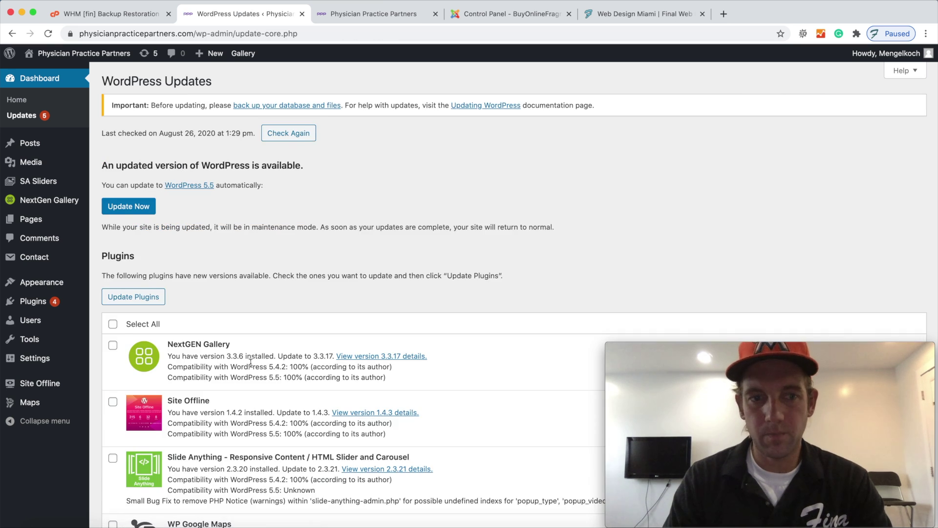
# Update the NextGEN Gallery plugin on its own and return to the Updates page.
pyautogui.scroll(-2, 190, 318)
pyautogui.click(114, 290)
pyautogui.click(158, 244)
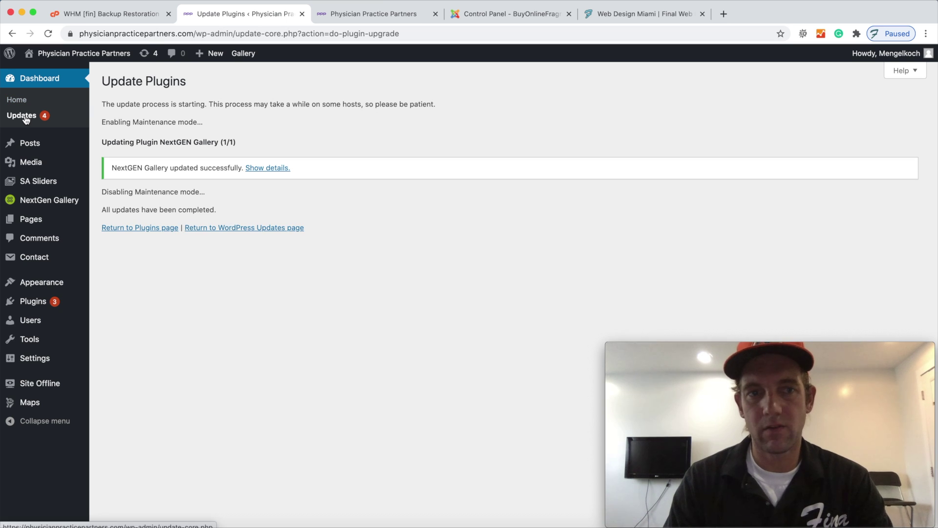
pyautogui.click(255, 230)
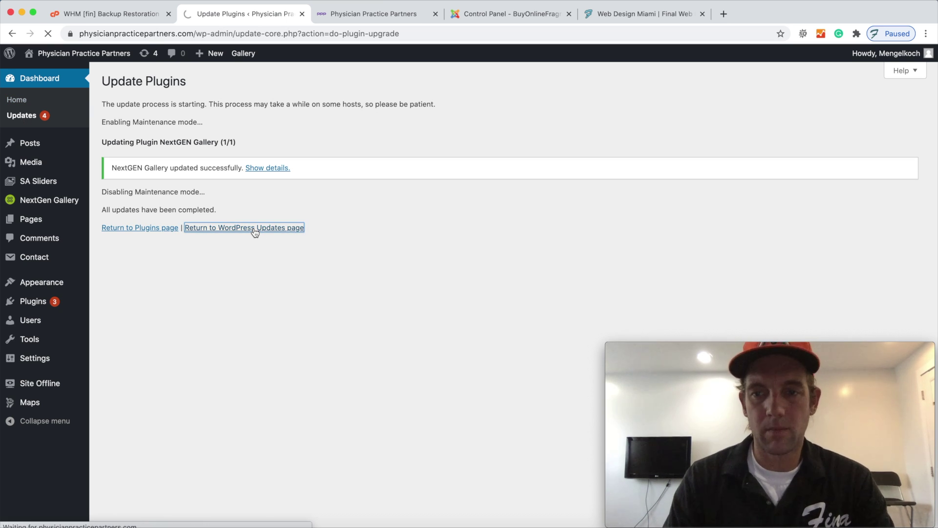
# Update the Site Offline plugin on its own and return to the Updates page.
pyautogui.scroll(-3, 257, 224)
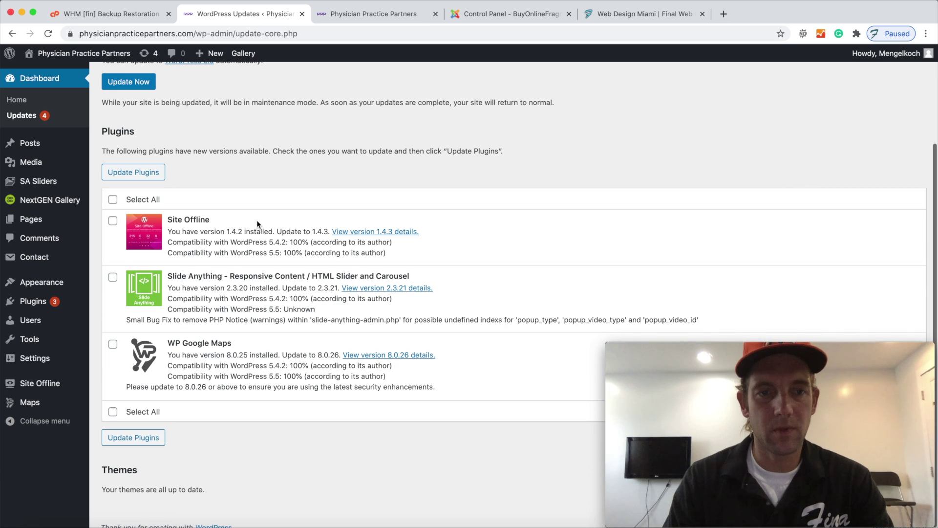
pyautogui.click(113, 221)
pyautogui.click(147, 441)
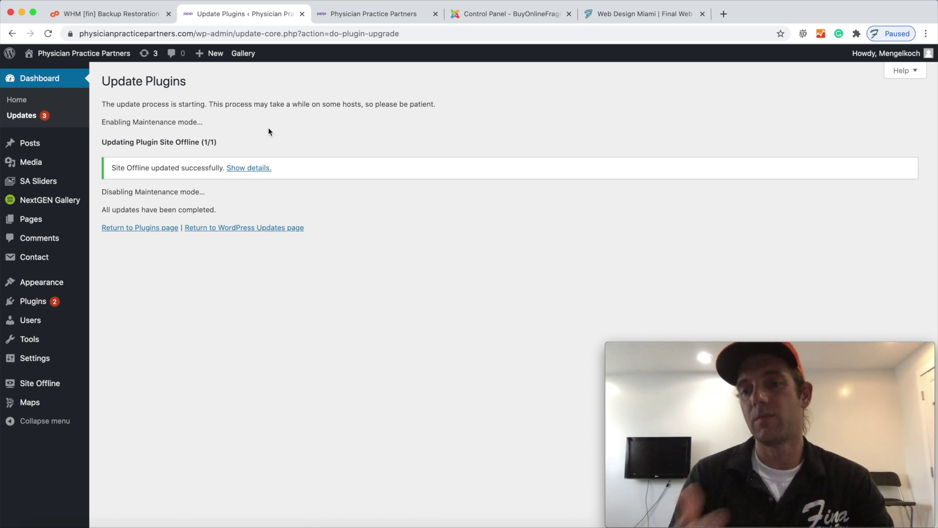
pyautogui.click(264, 229)
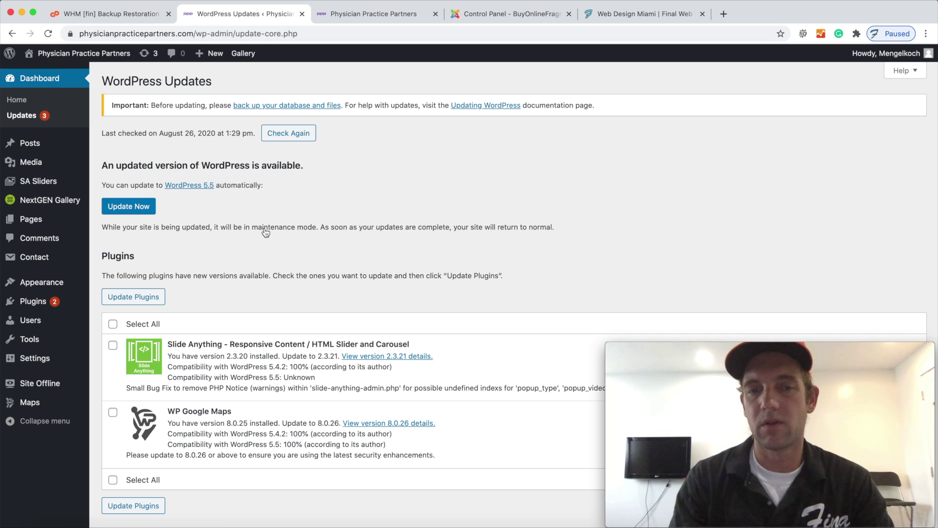
# Update the WP Google Maps plugin, leaving Slide Anything unselected, and reopen the Updates page.
pyautogui.click(113, 412)
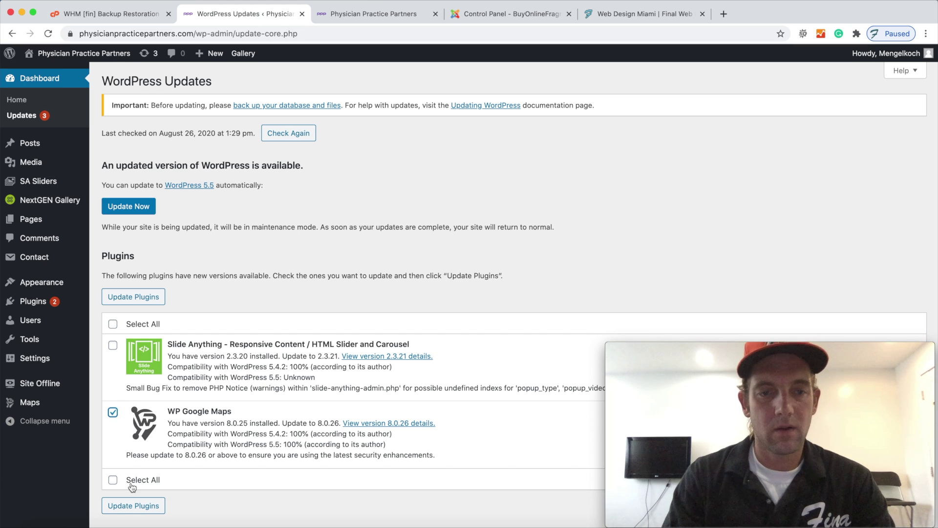
pyautogui.click(131, 506)
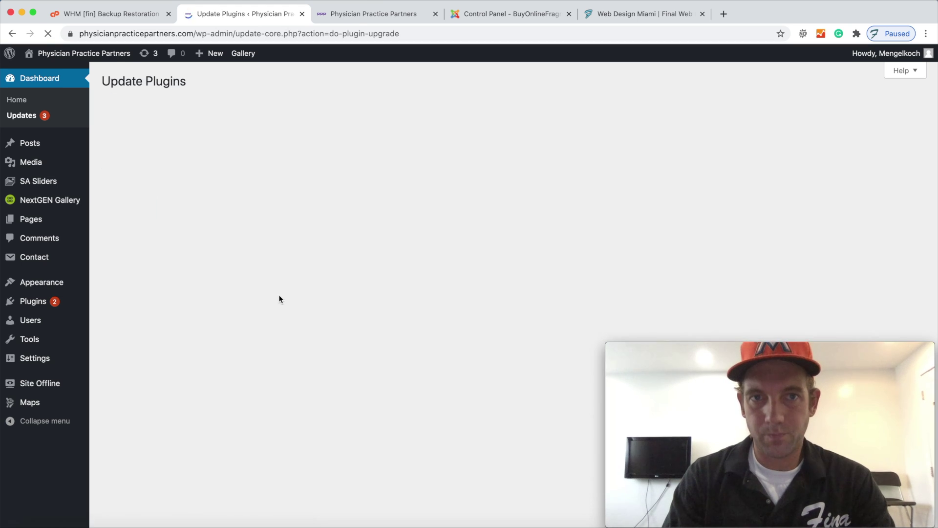
pyautogui.click(16, 116)
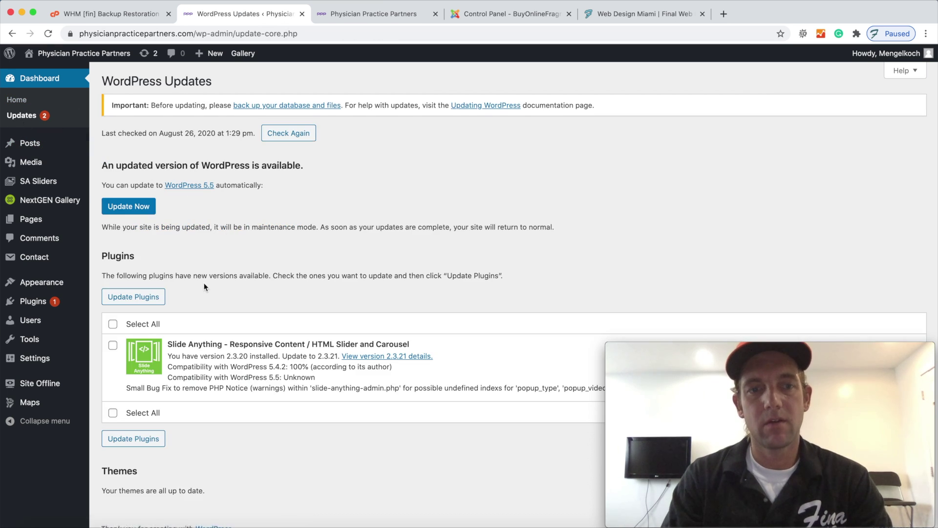
# Update the Slide Anything plugin and return to the WordPress Updates page.
pyautogui.scroll(-1, 203, 282)
pyautogui.click(113, 339)
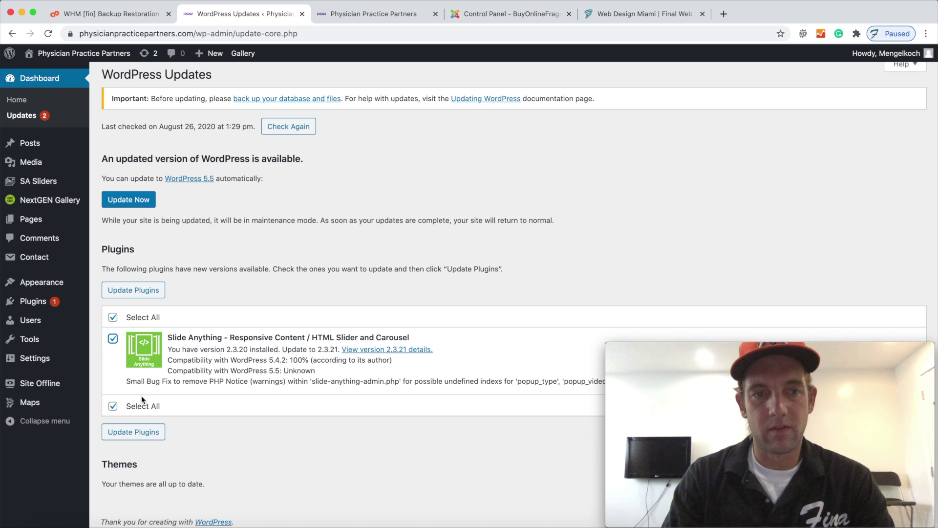
pyautogui.click(136, 433)
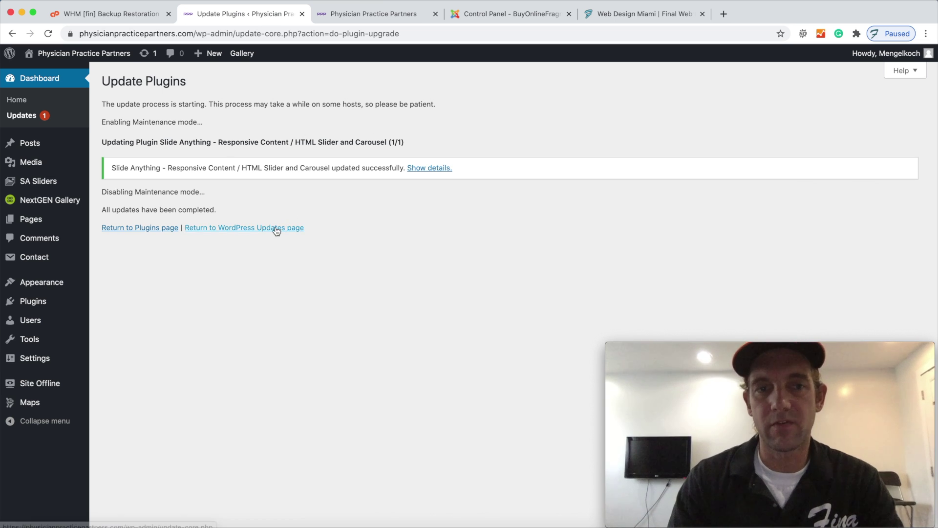
pyautogui.click(276, 229)
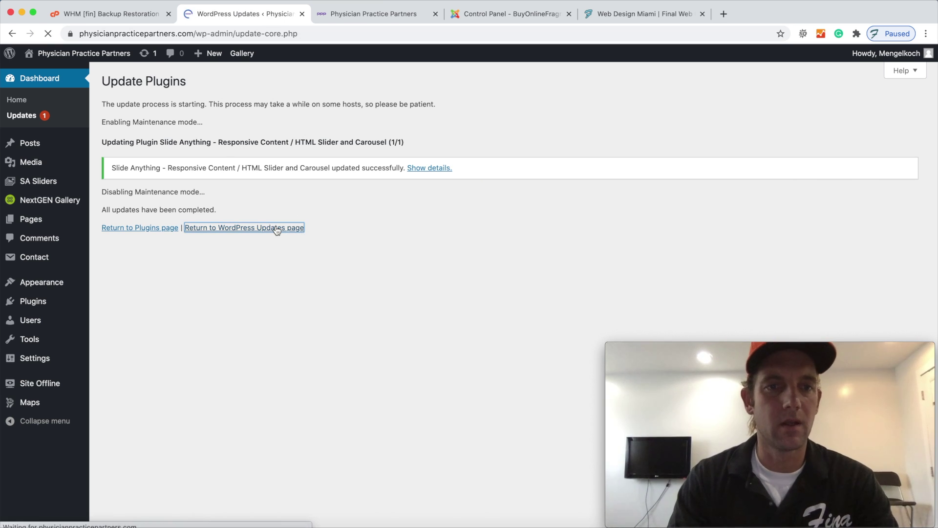
# Update the WordPress core to version 5.5 with the automatic update.
pyautogui.moveTo(103, 166); pyautogui.dragTo(296, 176)
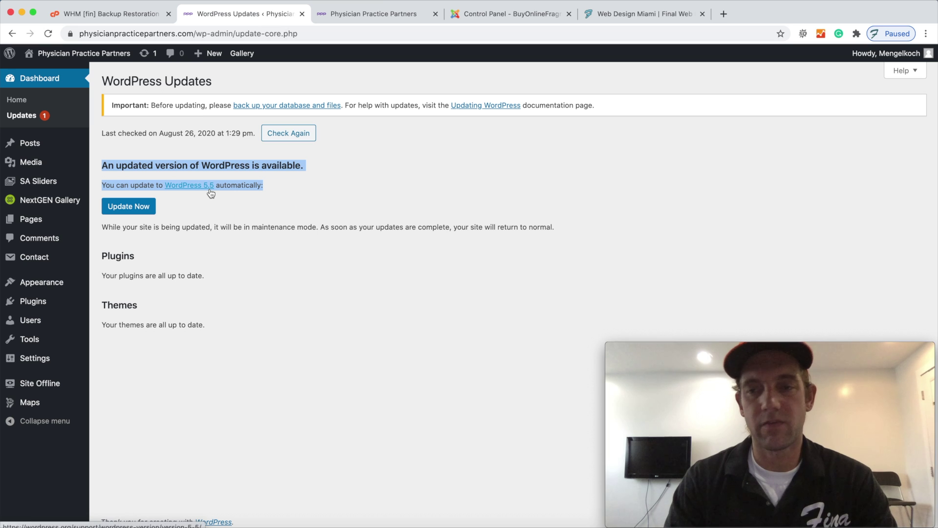
pyautogui.click(203, 205)
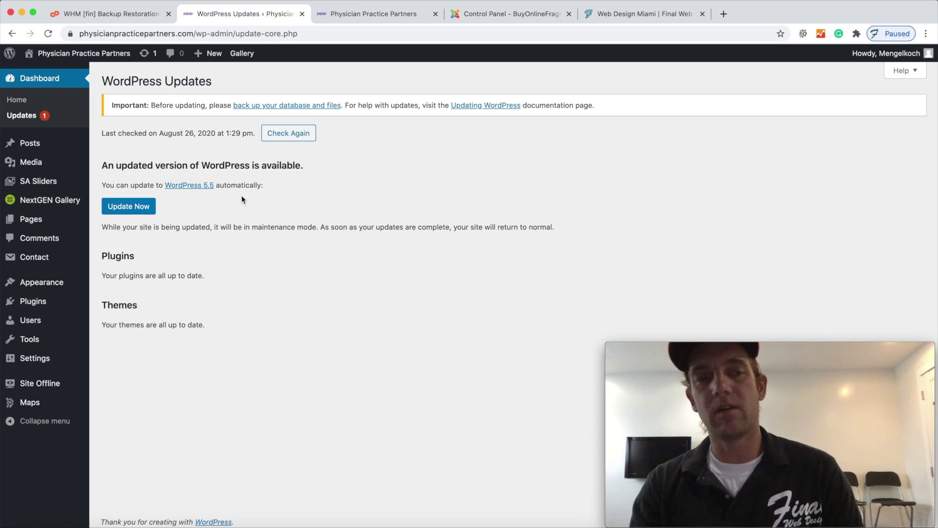
pyautogui.click(139, 208)
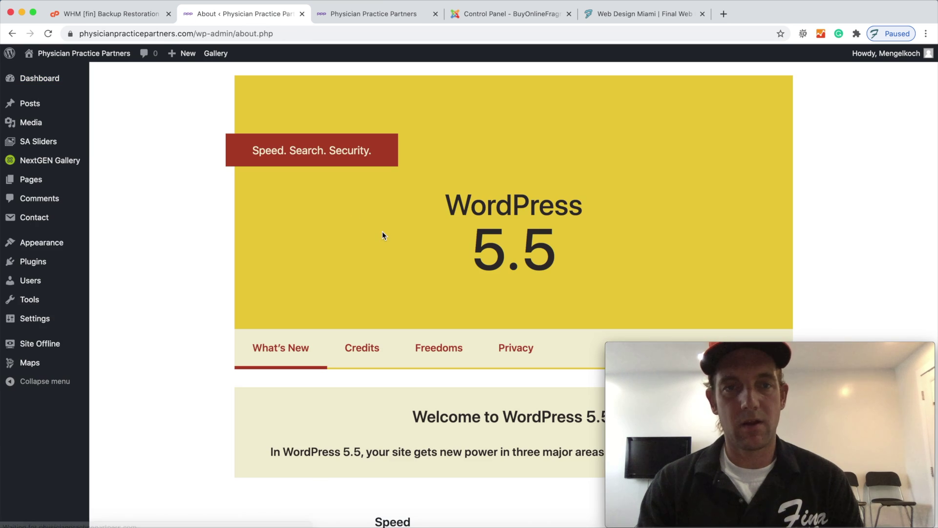
# Skim the WordPress 5.5 What's New page and open the site's home page.
pyautogui.scroll(-20, 365, 230)
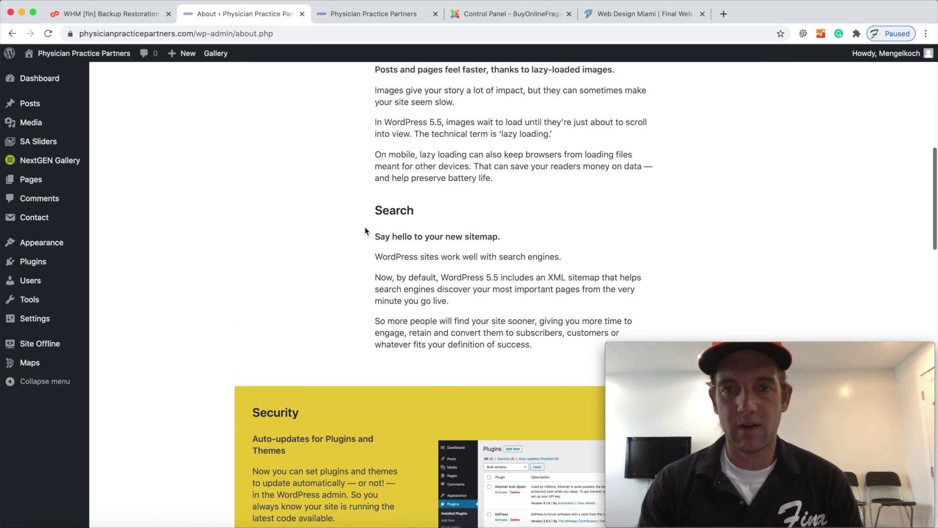
pyautogui.scroll(20, 365, 229)
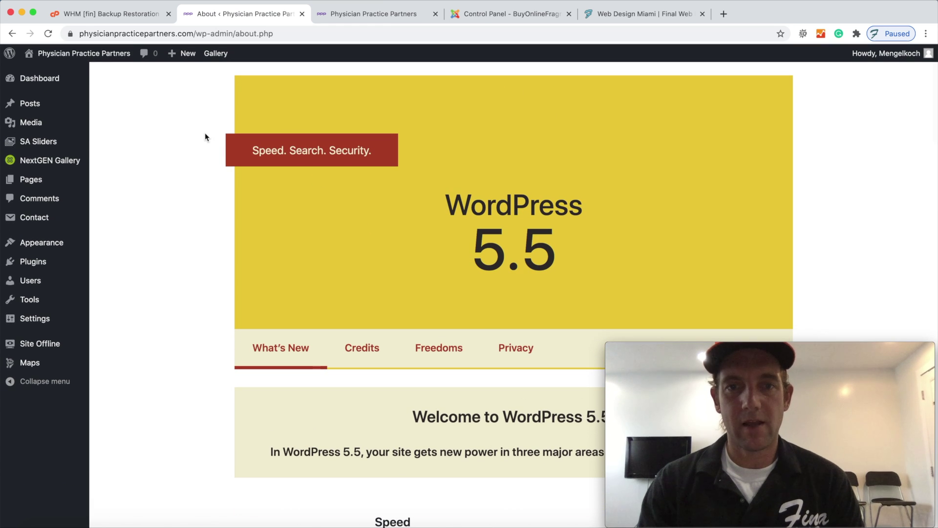
pyautogui.click(37, 73)
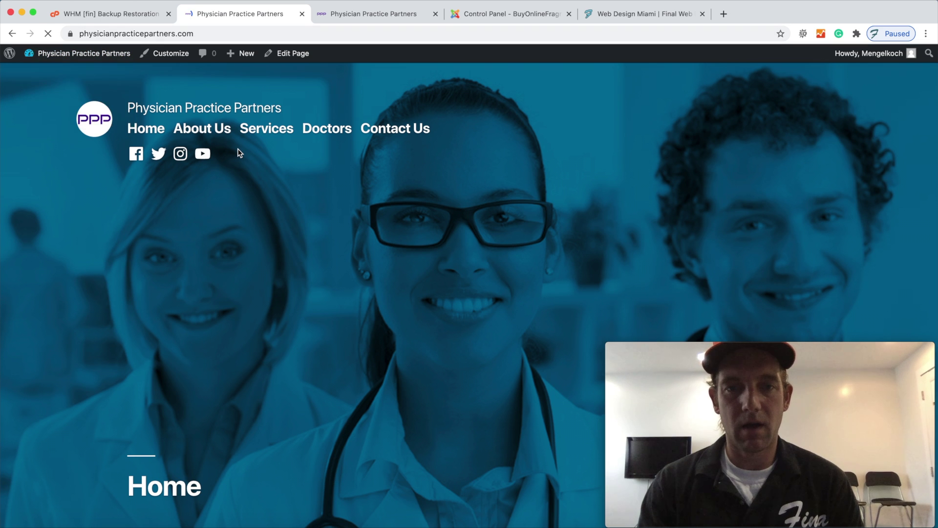
# Look over the Physician Practice Partners home page and return to the site's WordPress dashboard.
pyautogui.scroll(-7, 235, 214)
pyautogui.scroll(8, 236, 214)
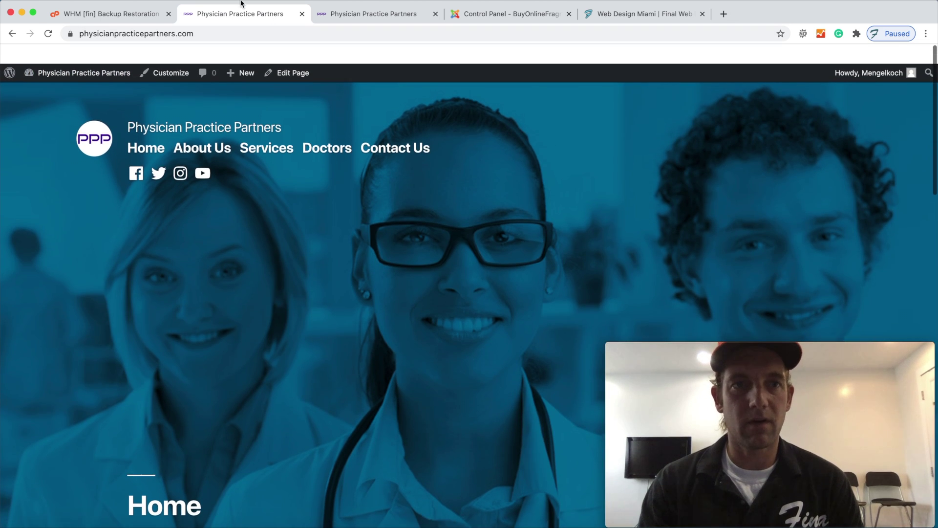
pyautogui.moveTo(92, 57)
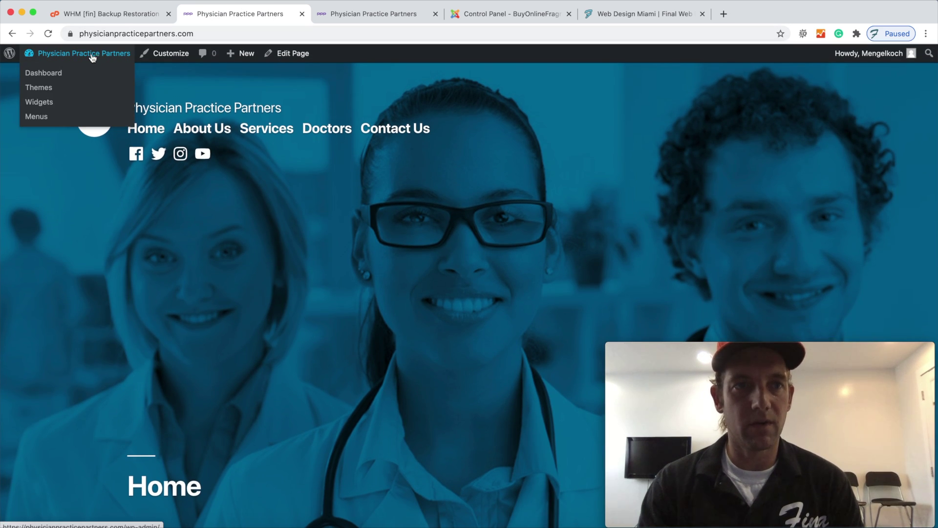
pyautogui.click(64, 72)
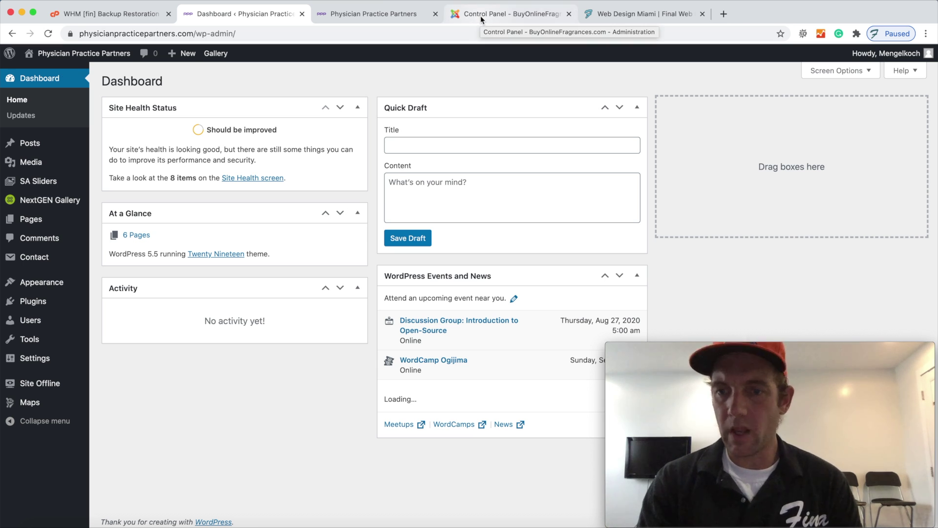
# Switch to the BuyOnlineFragrances Joomla control panel and update only the VP One Page Checkout for VirtueMart 3 plugin.
pyautogui.moveTo(480, 16); pyautogui.dragTo(386, 15)
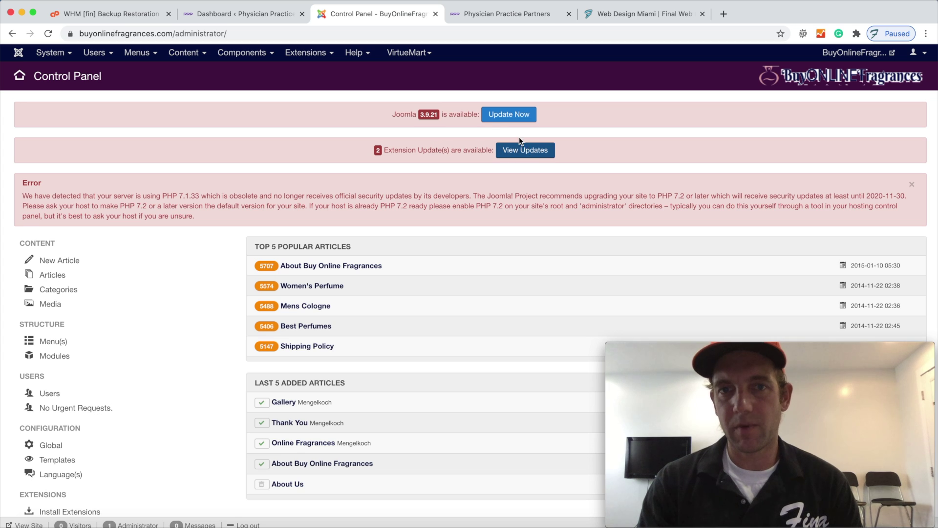
pyautogui.moveTo(410, 116); pyautogui.dragTo(471, 116)
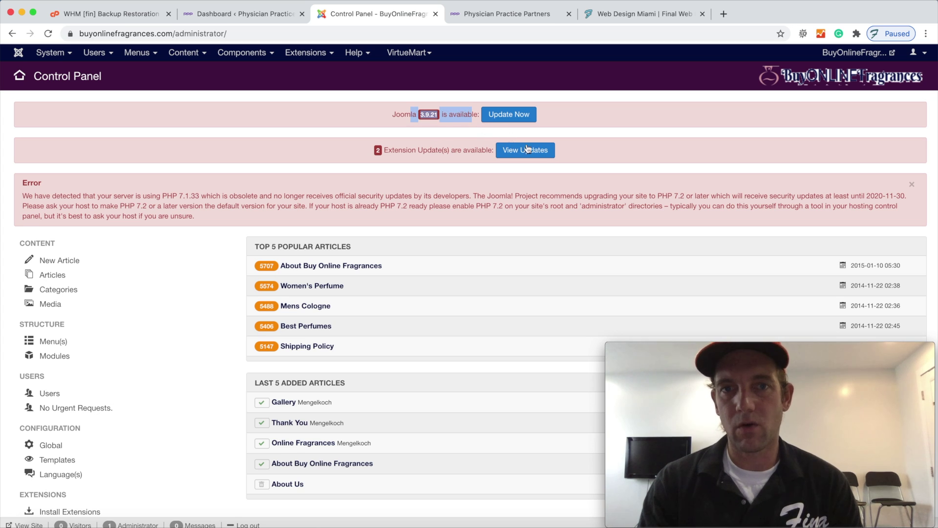
pyautogui.click(535, 155)
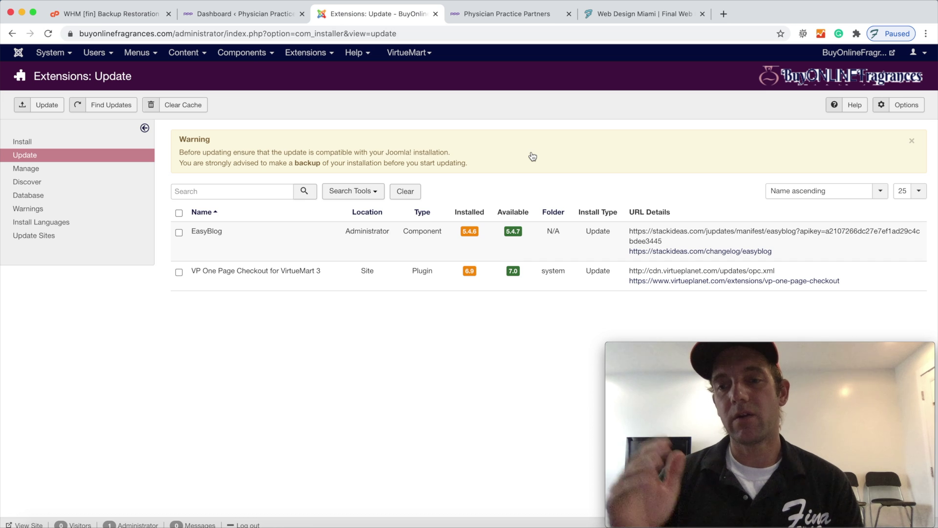
pyautogui.click(179, 272)
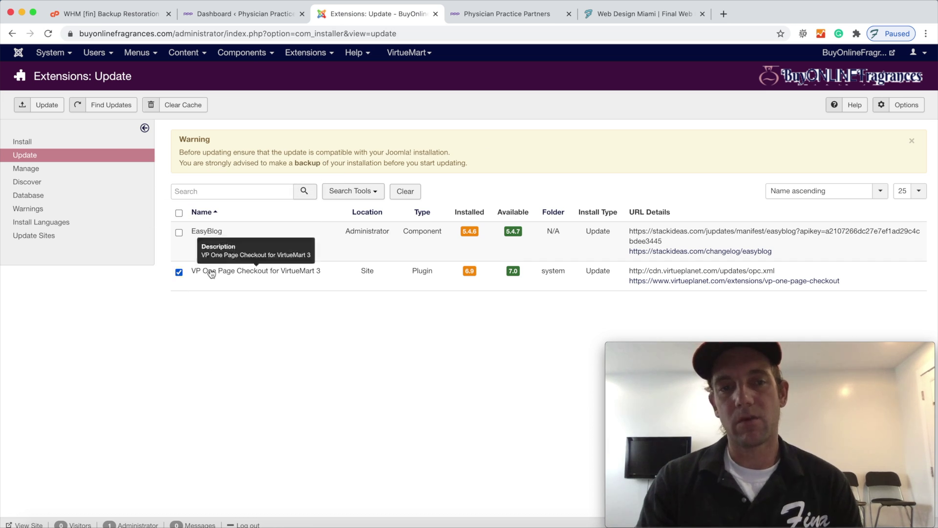
pyautogui.click(42, 108)
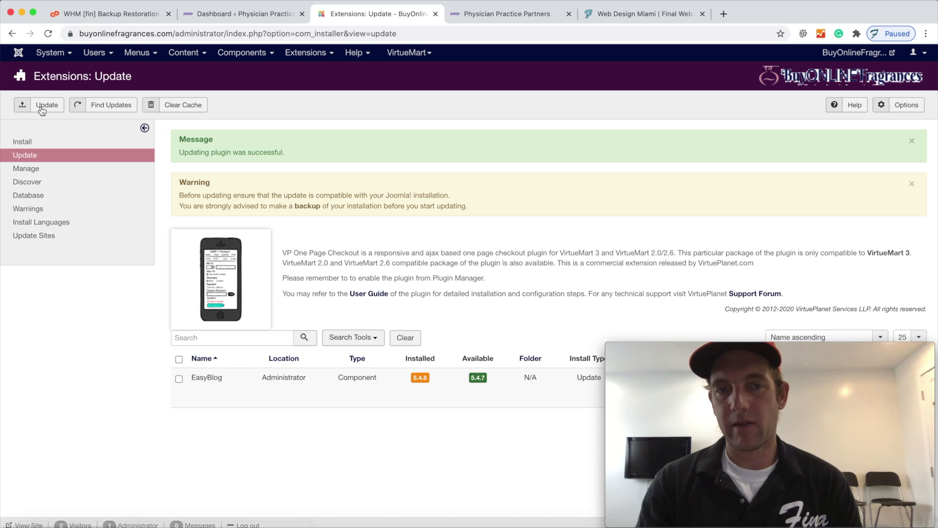
pyautogui.moveTo(183, 152); pyautogui.dragTo(296, 159)
# Review the remaining extension updates from the Joomla control panel and open the live BuyOnlineFragrances site in a new tab.
pyautogui.click(18, 54)
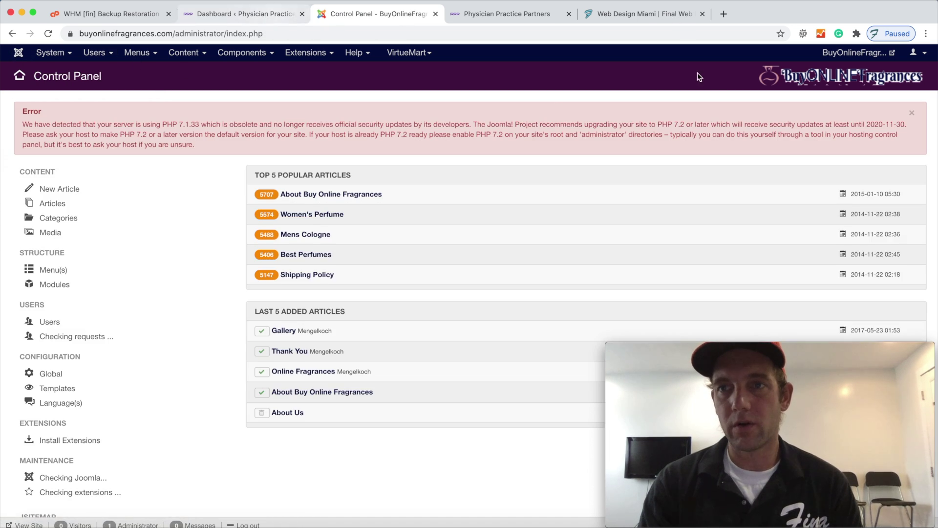
pyautogui.click(539, 114)
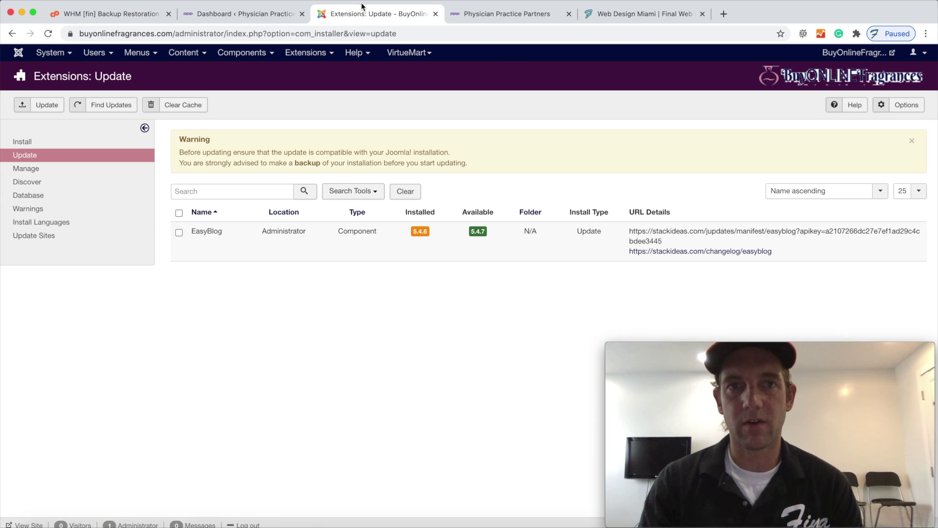
pyautogui.click(19, 52)
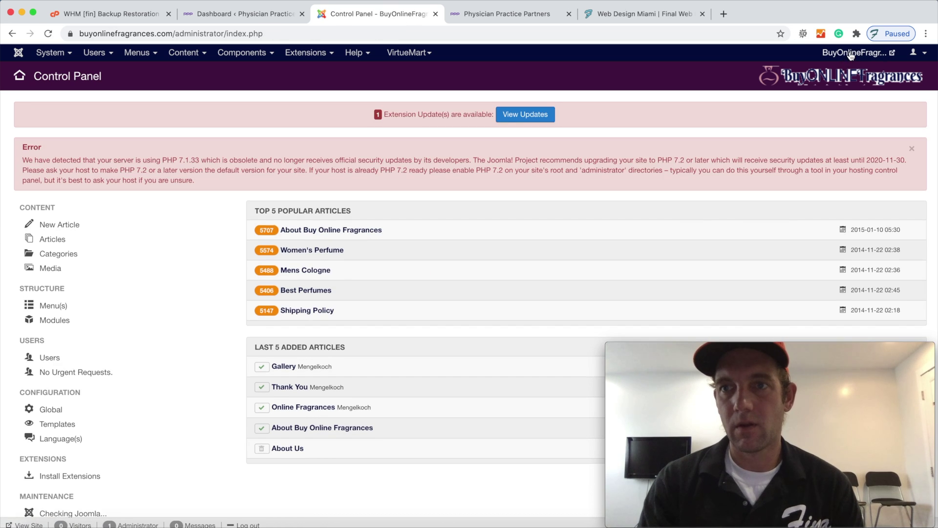
pyautogui.click(848, 54)
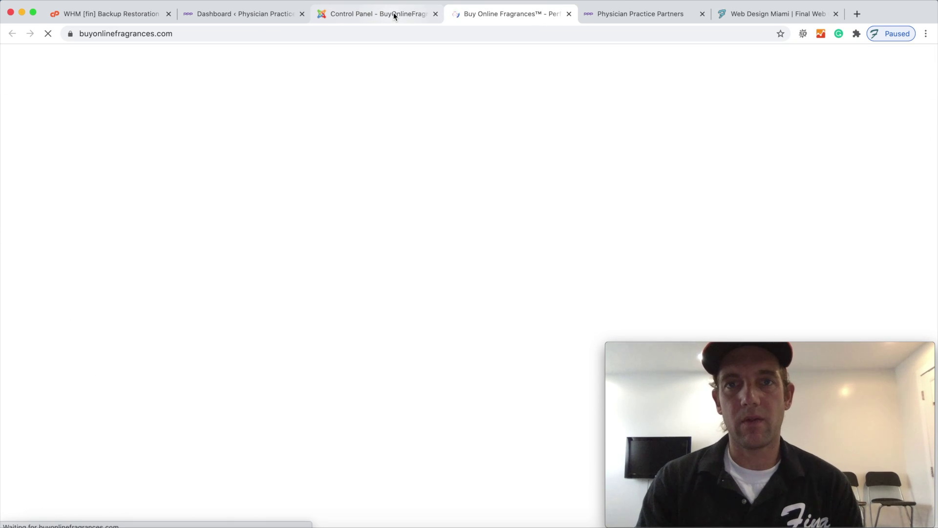
# Install the Joomla 3.9.21 core update on BuyOnlineFragrances, writing the files directly.
pyautogui.click(393, 13)
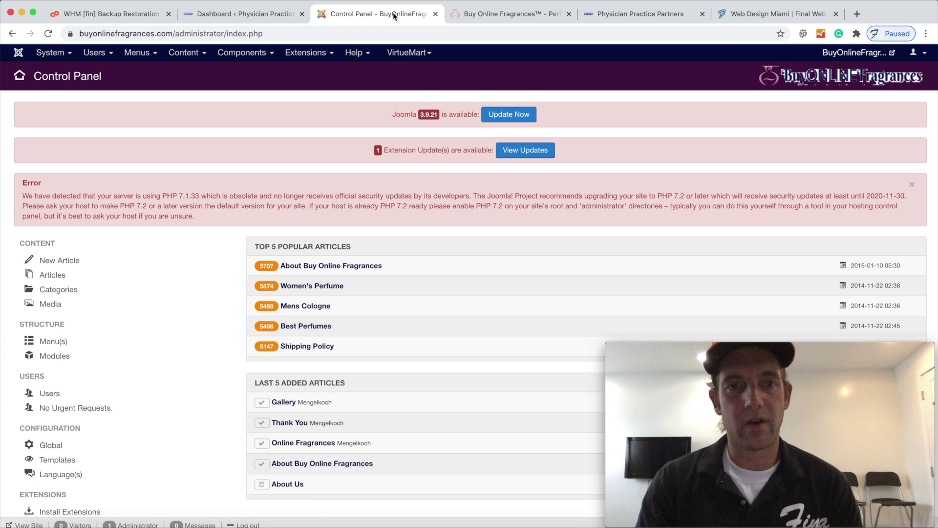
pyautogui.click(504, 116)
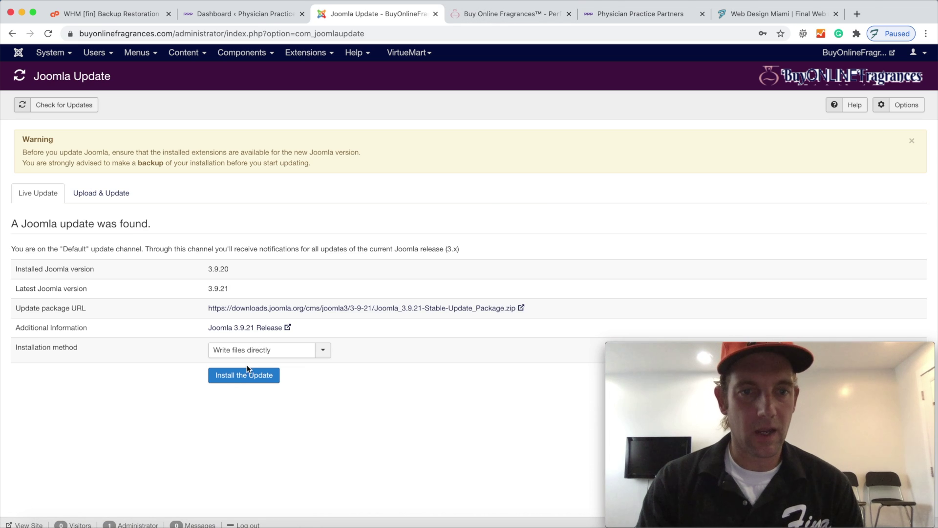
pyautogui.click(243, 377)
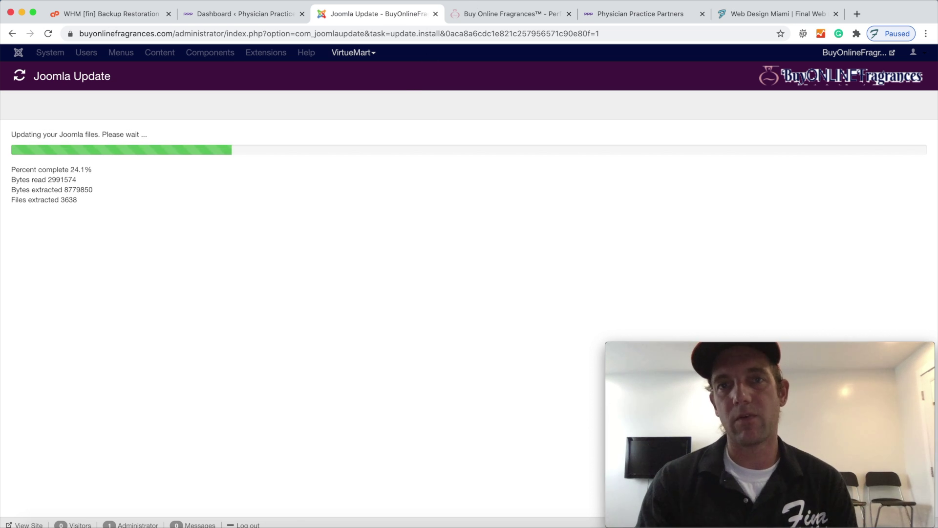
# Examine the live BuyOnlineFragrances home page from banner to product listings, and check the Joomla version update status.
pyautogui.click(495, 17)
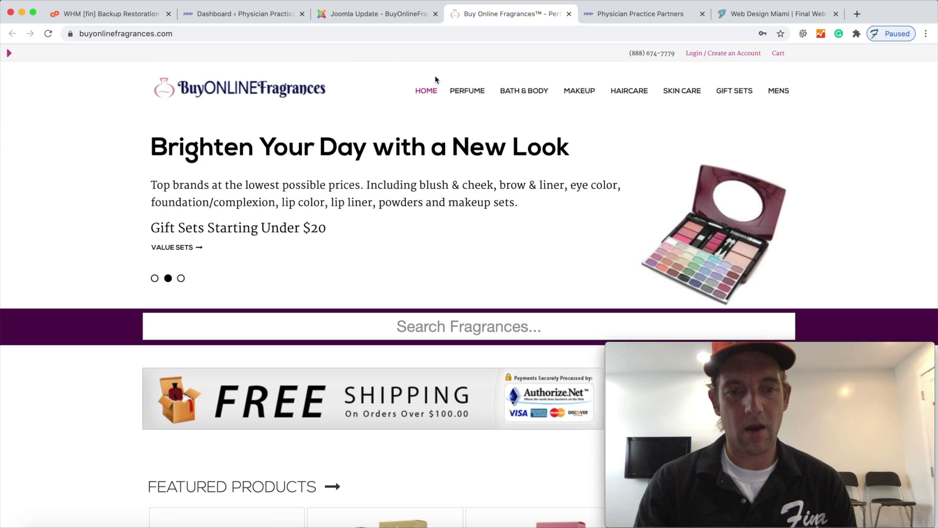
pyautogui.scroll(-10, 421, 124)
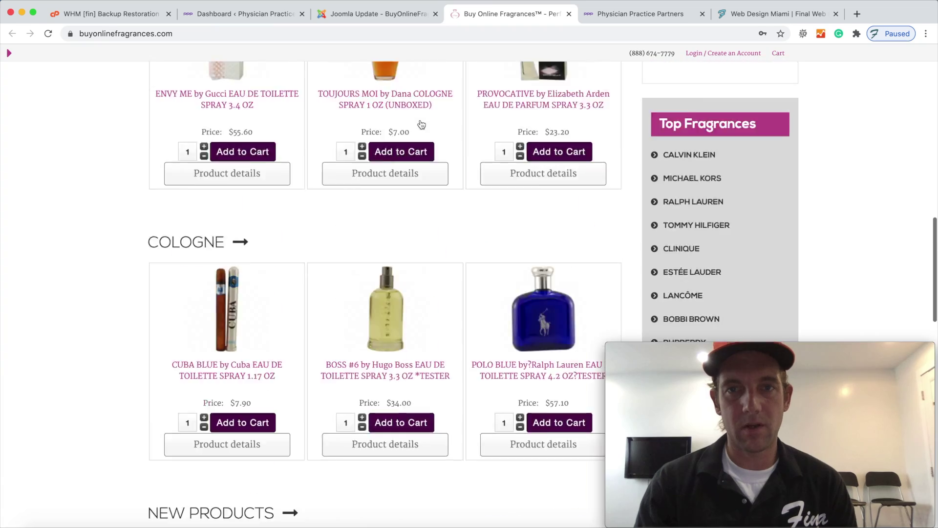
pyautogui.scroll(10, 421, 125)
pyautogui.scroll(-15, 304, 219)
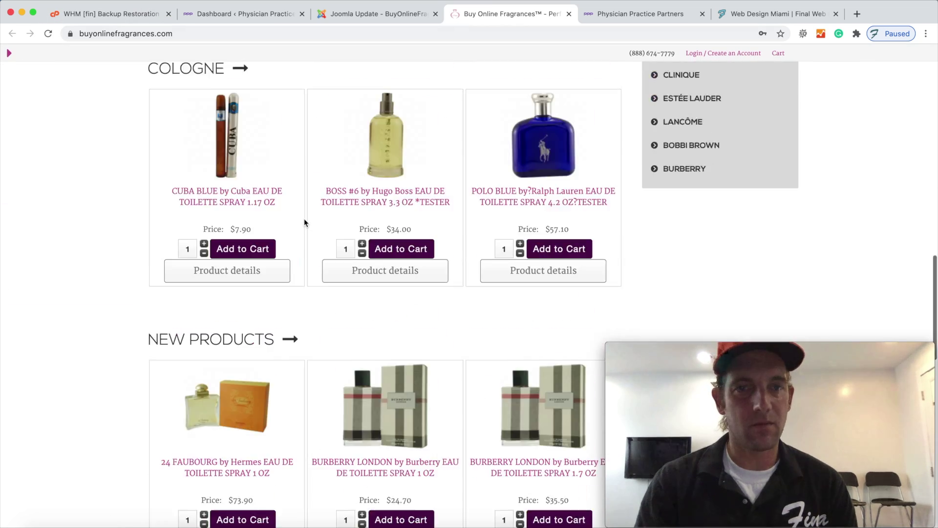
pyautogui.scroll(15, 304, 219)
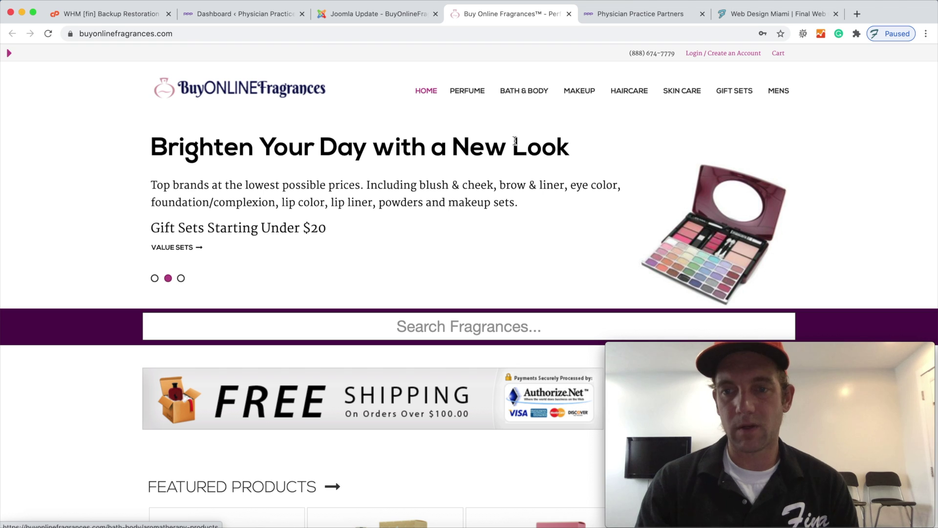
pyautogui.click(407, 14)
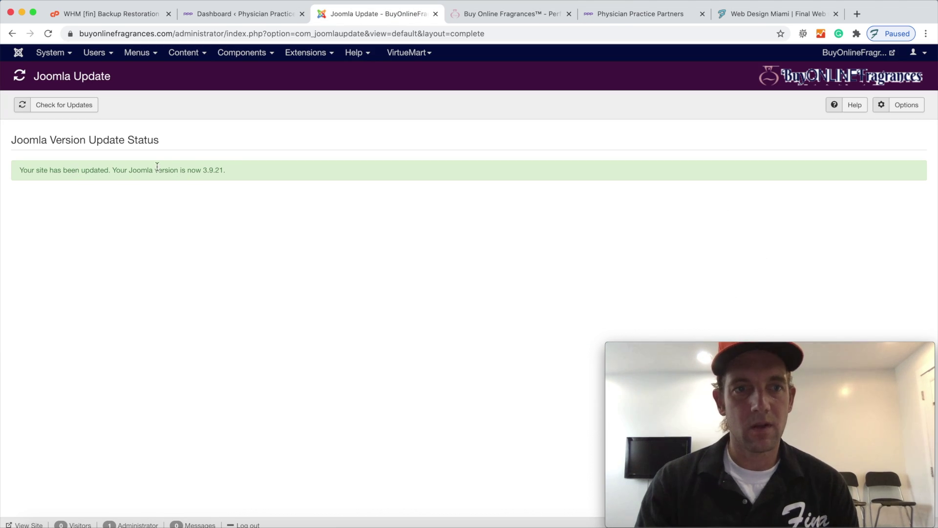
pyautogui.moveTo(167, 169); pyautogui.dragTo(236, 171)
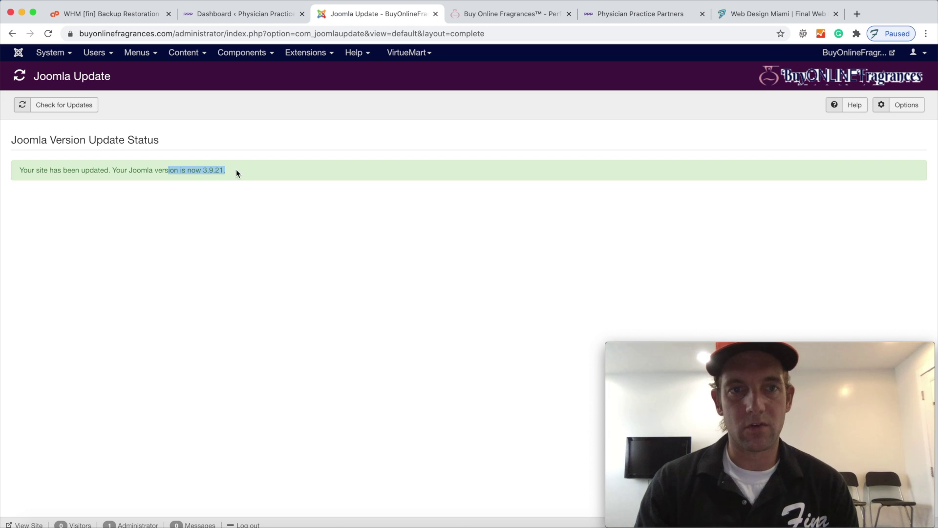
# Check the Physician Practice Partners WordPress Updates page for outstanding core, plugin and theme updates, and revisit the BuyOnlineFragrances home page.
pyautogui.click(208, 15)
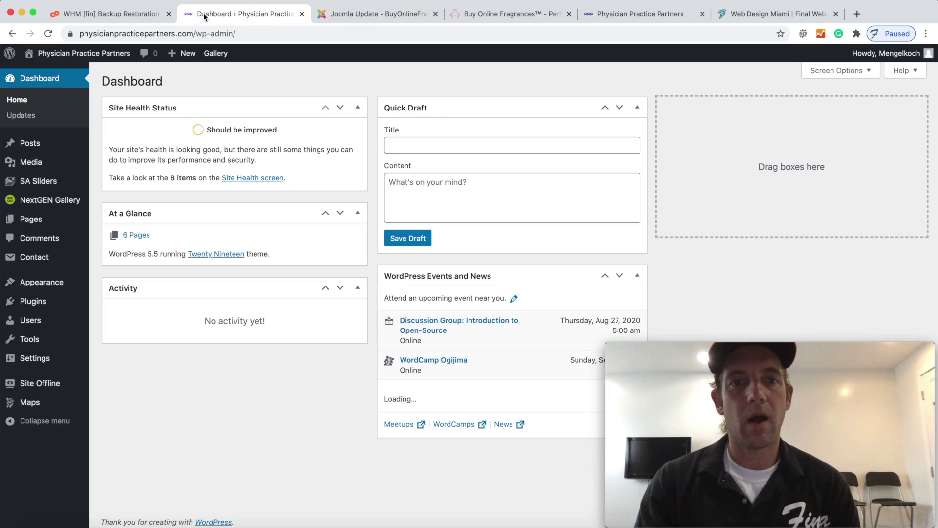
pyautogui.click(22, 115)
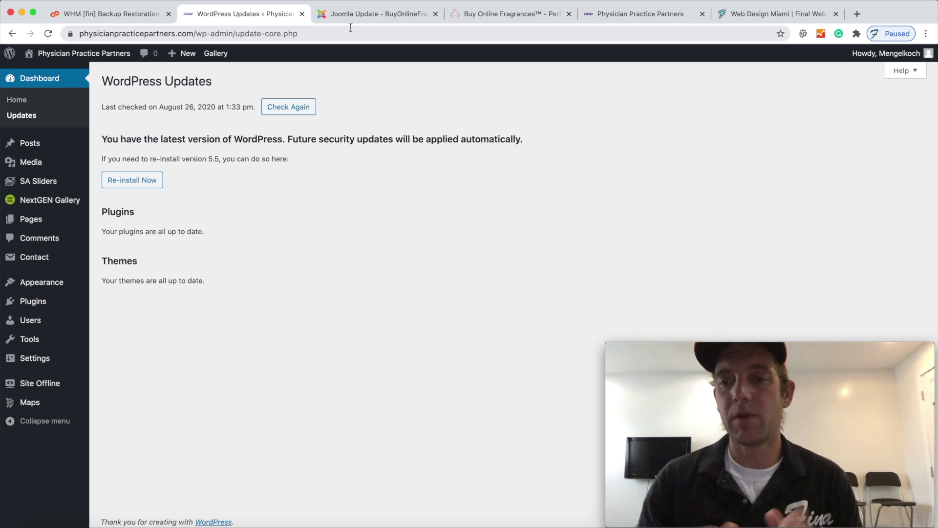
pyautogui.click(487, 13)
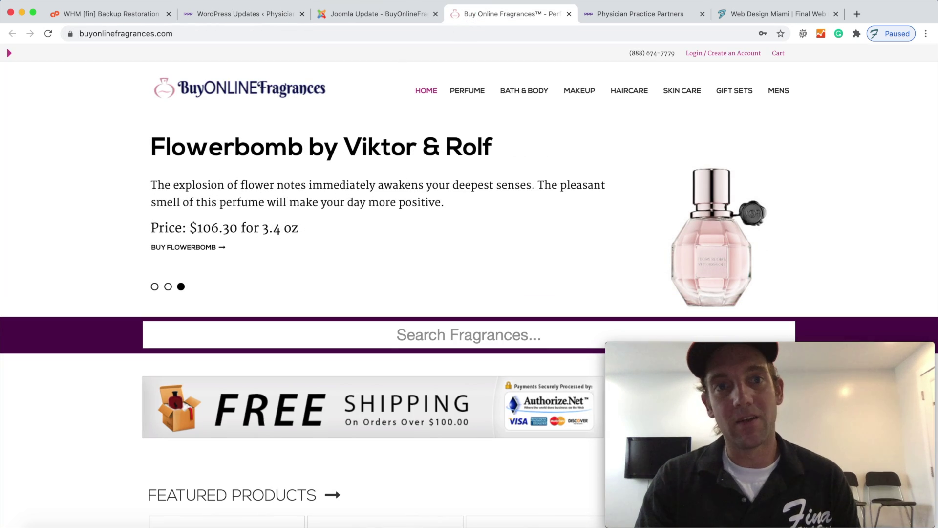
pyautogui.click(242, 16)
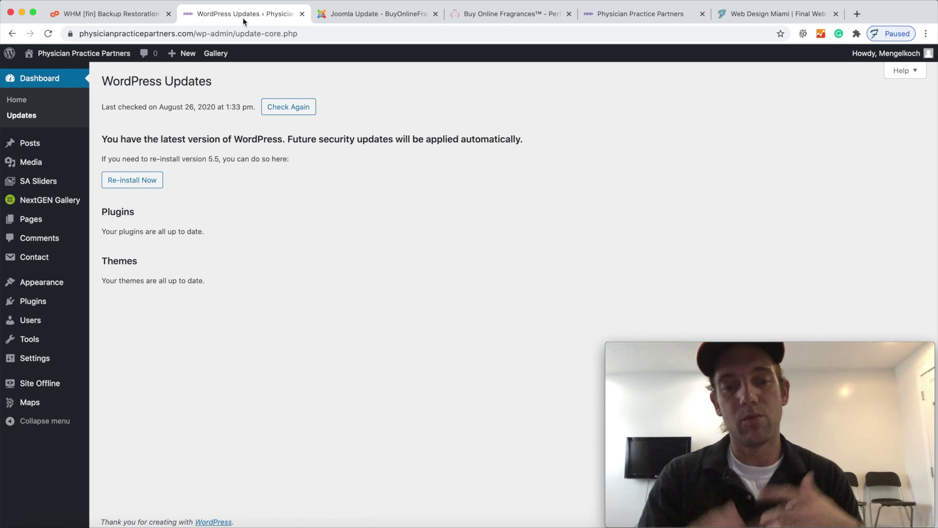